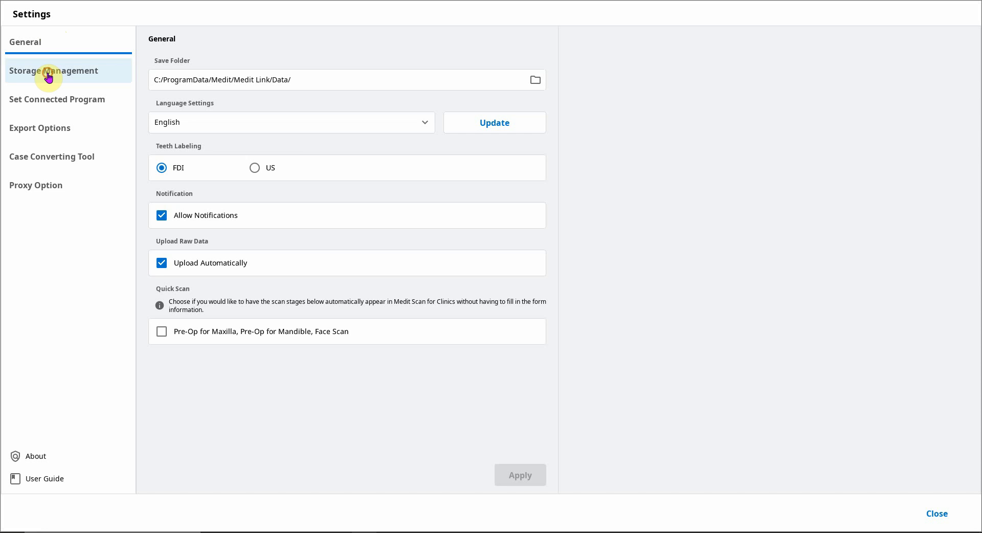
- Open Storage Management and compare the cloud storage categories by ticking and clearing Result Files & Attachments and Raw Data
click(49, 77)
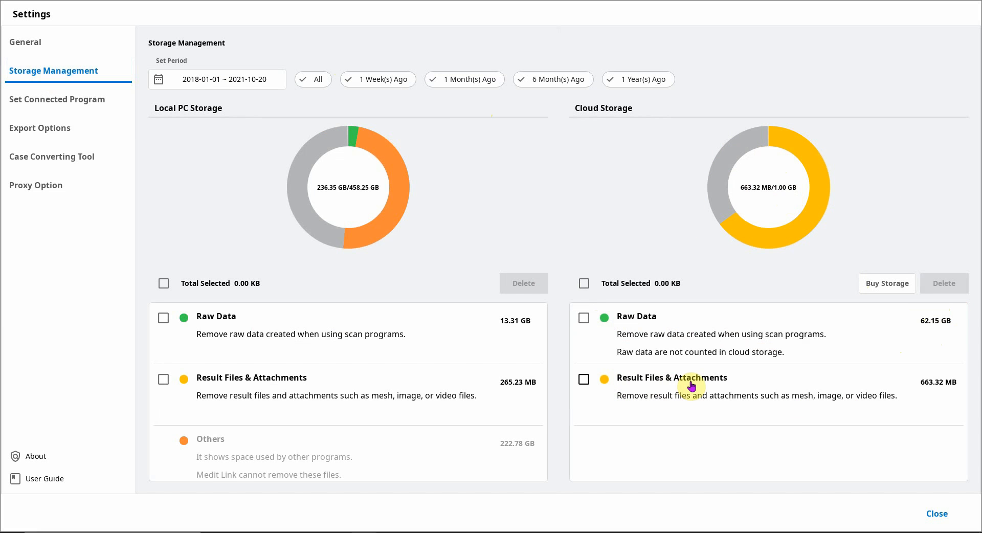
click(584, 379)
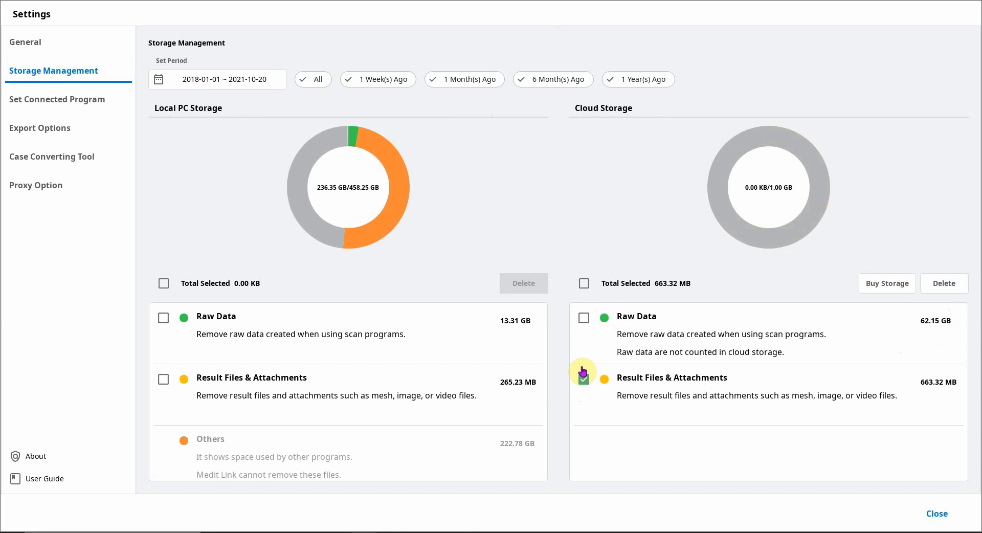
click(584, 380)
click(584, 319)
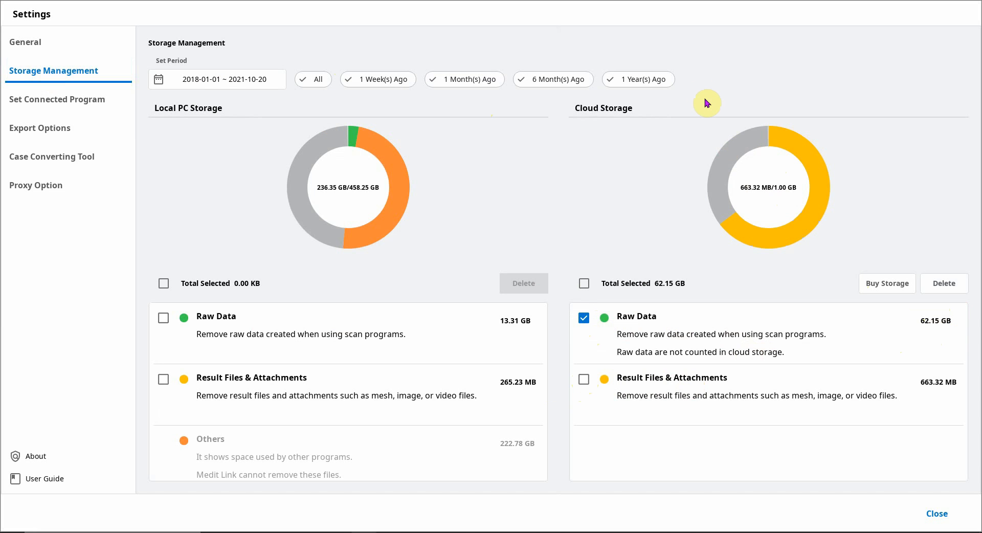
click(582, 317)
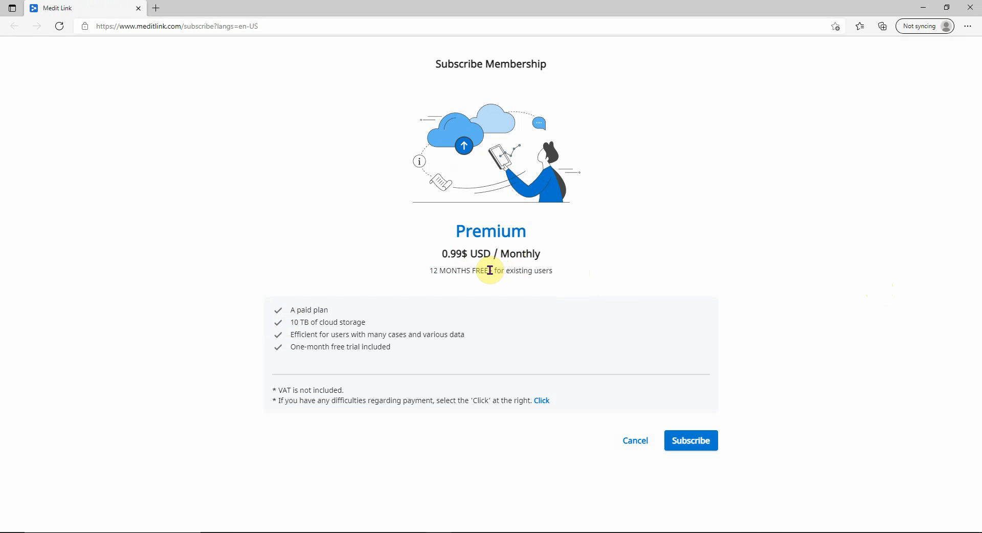
- Highlight the 12 MONTHS FREE offer on the Premium membership page and choose to subscribe
drag(490, 270, 384, 278)
click(383, 280)
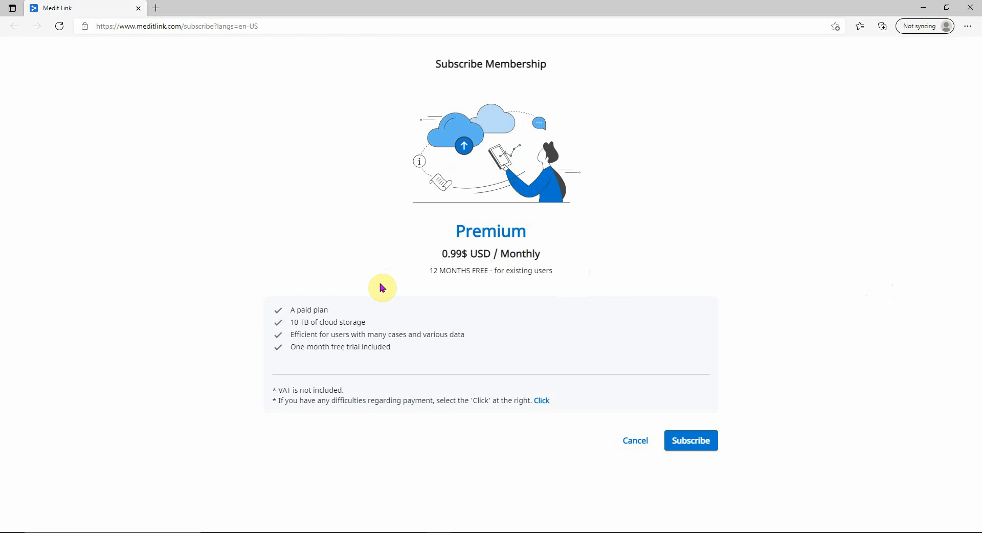
click(711, 451)
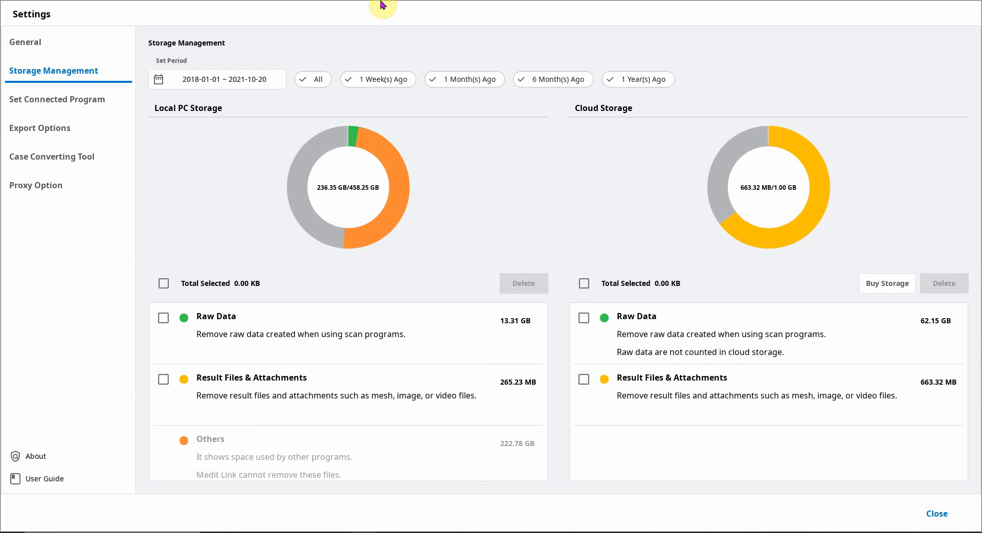
- Close and reopen the settings, browsing between pages to reach the Case Converting Tool
click(936, 513)
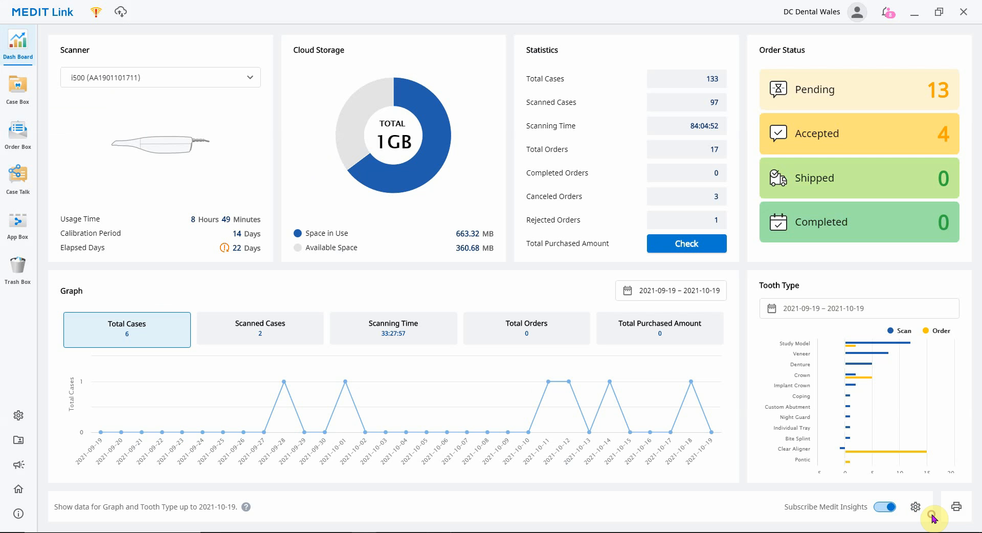
click(17, 416)
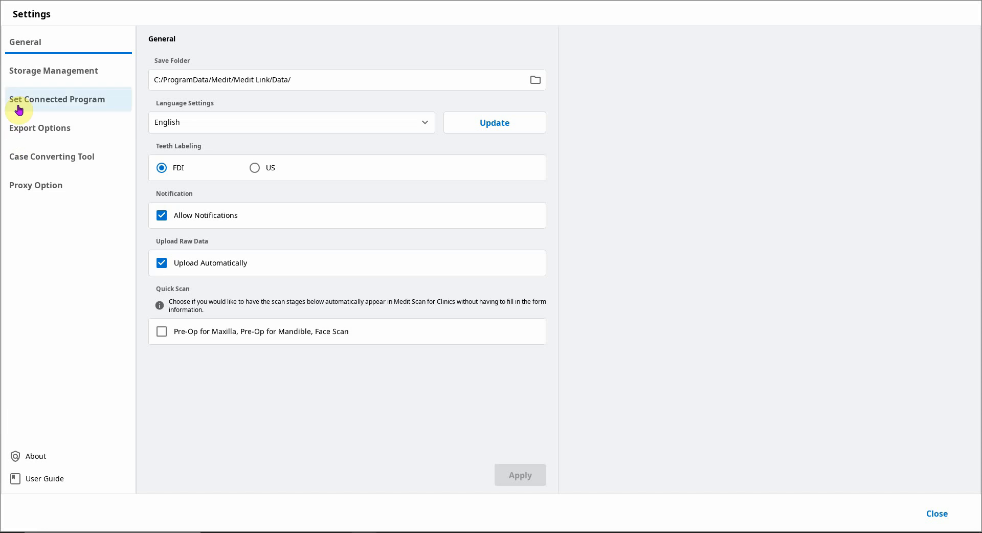
click(42, 163)
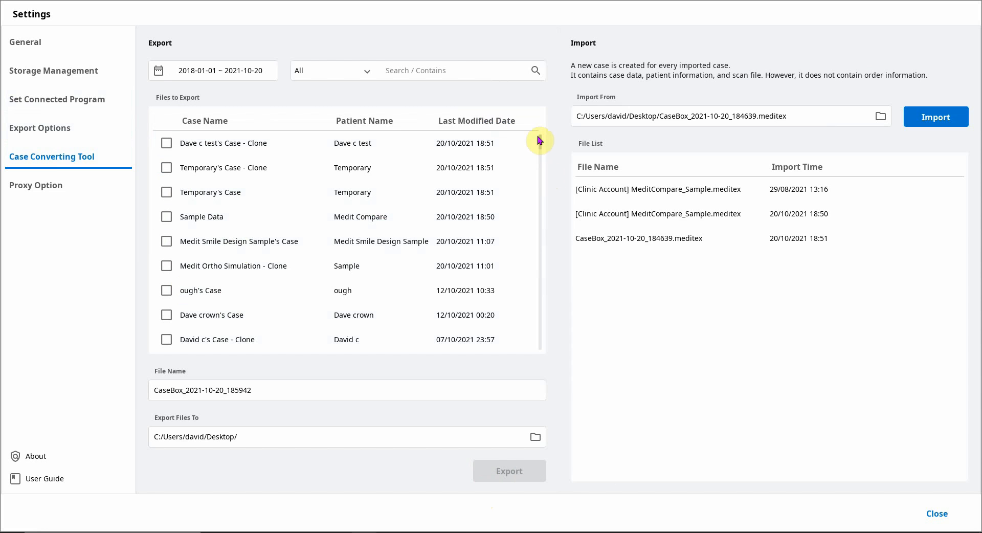
drag(540, 142, 540, 134)
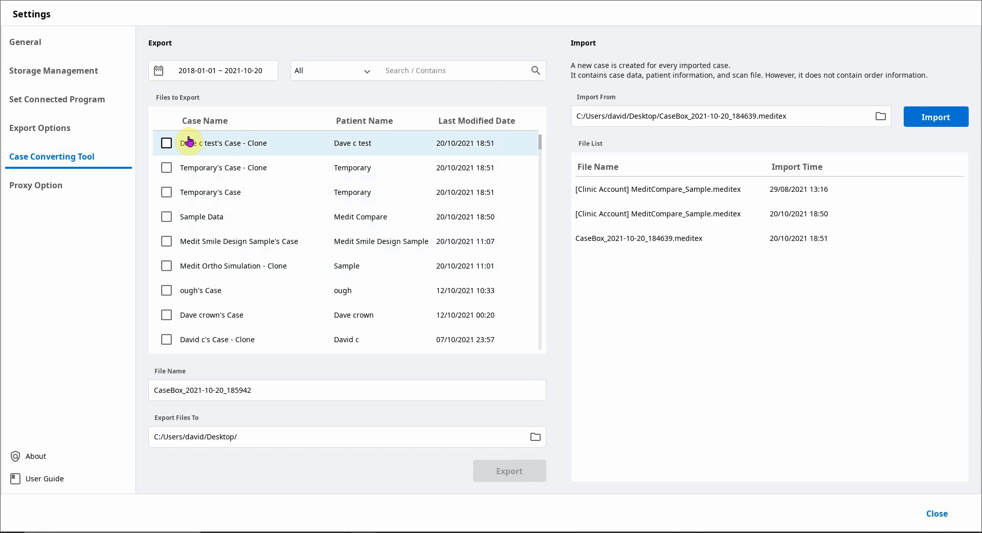
click(40, 43)
click(45, 67)
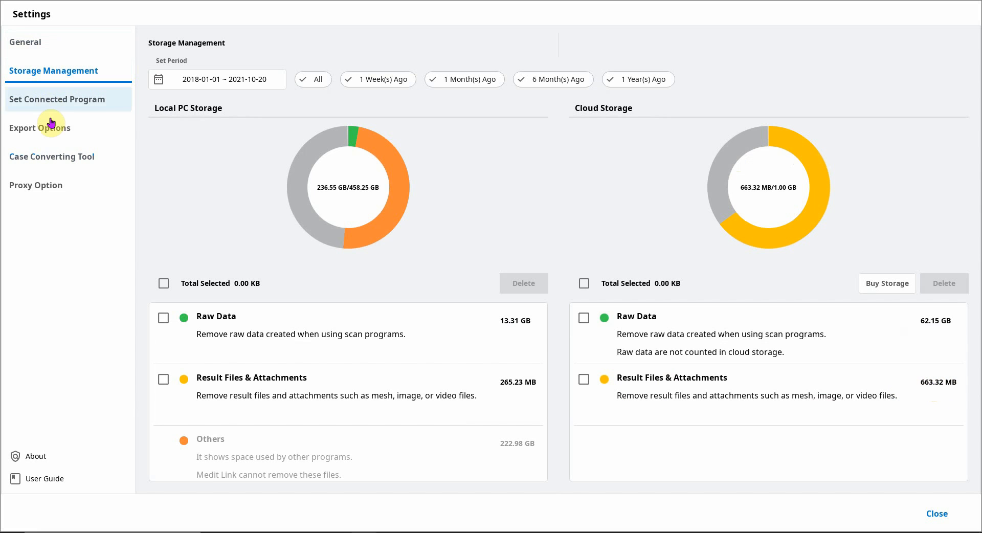
click(49, 151)
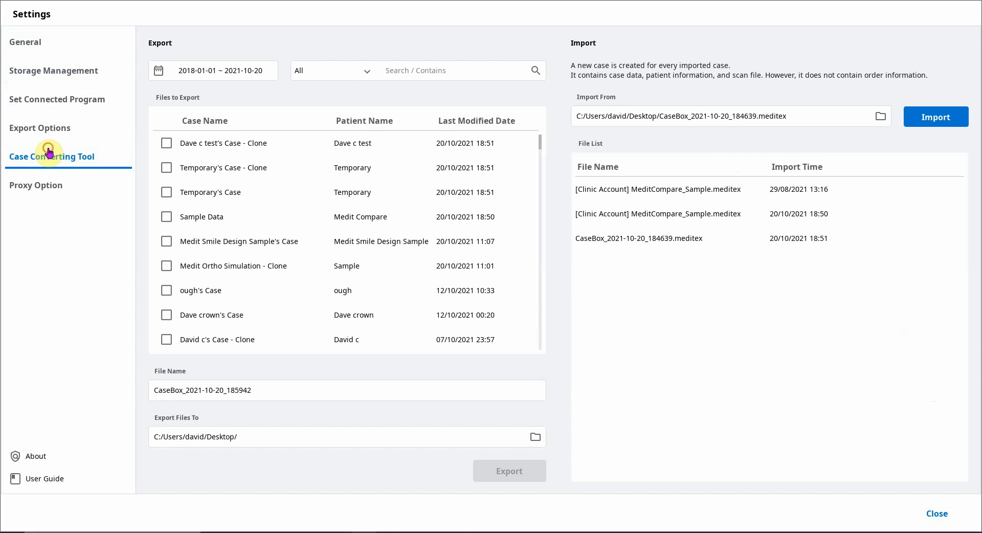
- Select the first three cases in the export list and export them to the Desktop as a CaseBox file
click(166, 143)
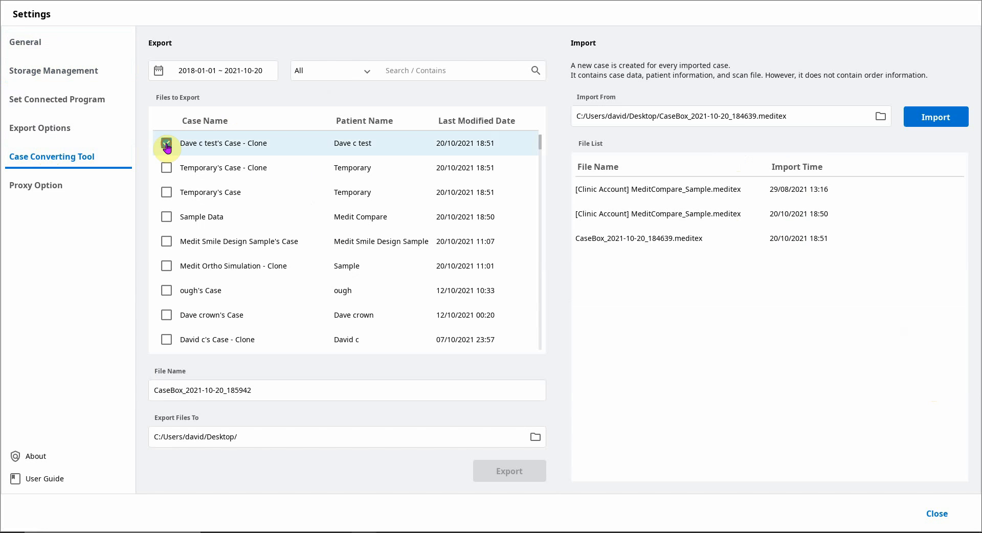
click(166, 194)
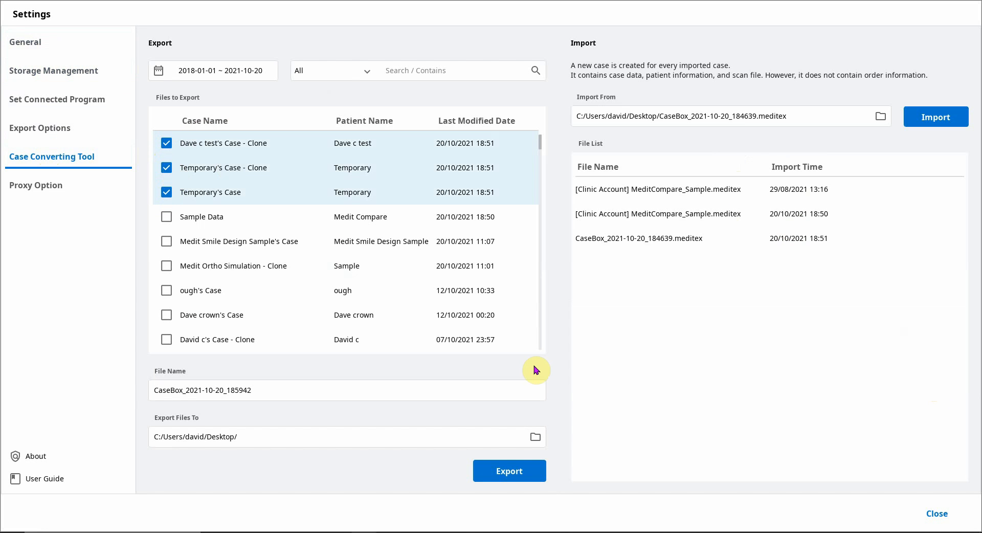
click(512, 481)
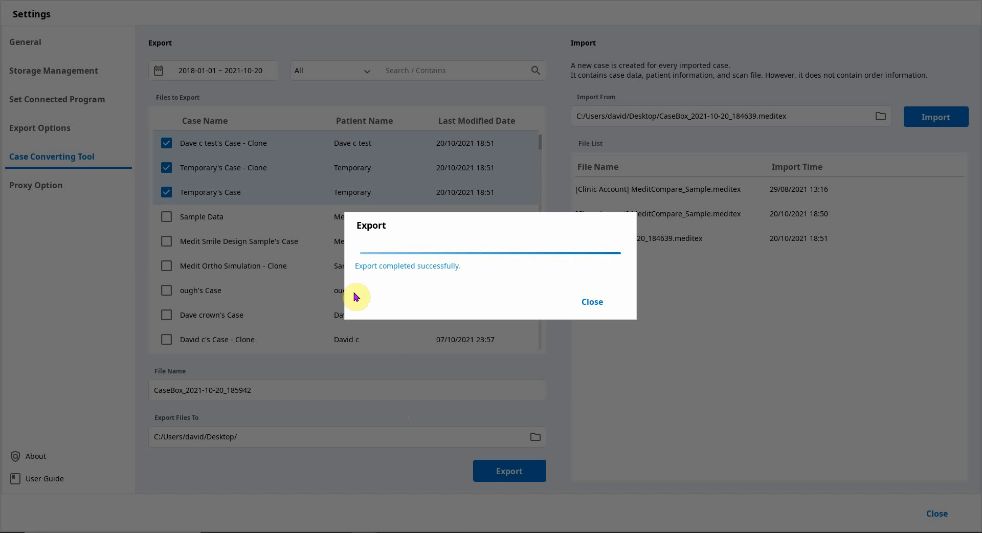
click(585, 306)
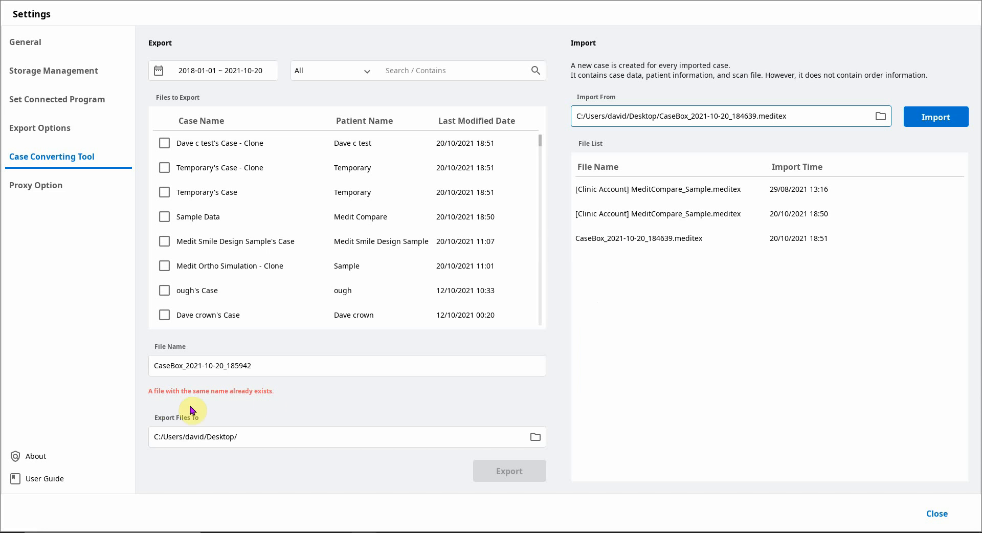
- Close the settings window
click(275, 365)
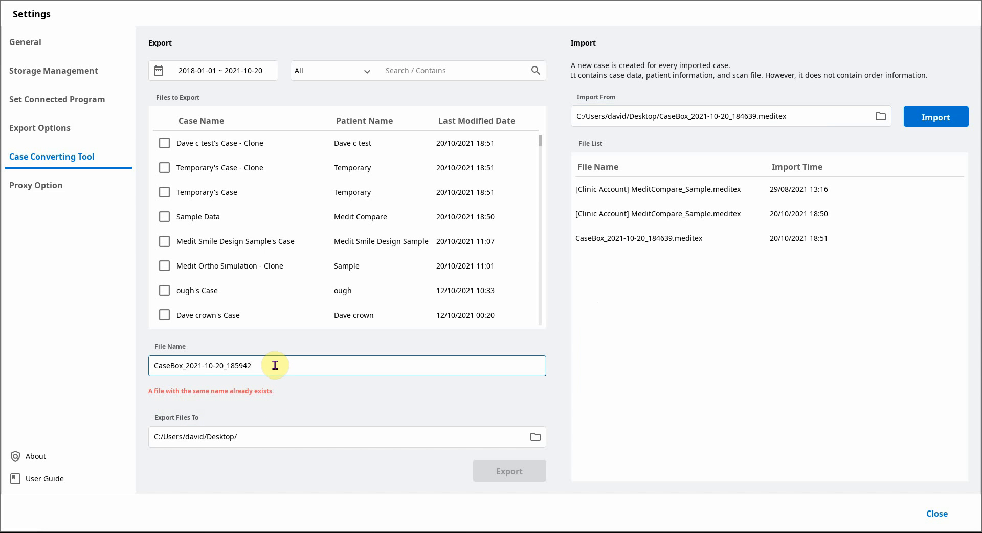
click(255, 440)
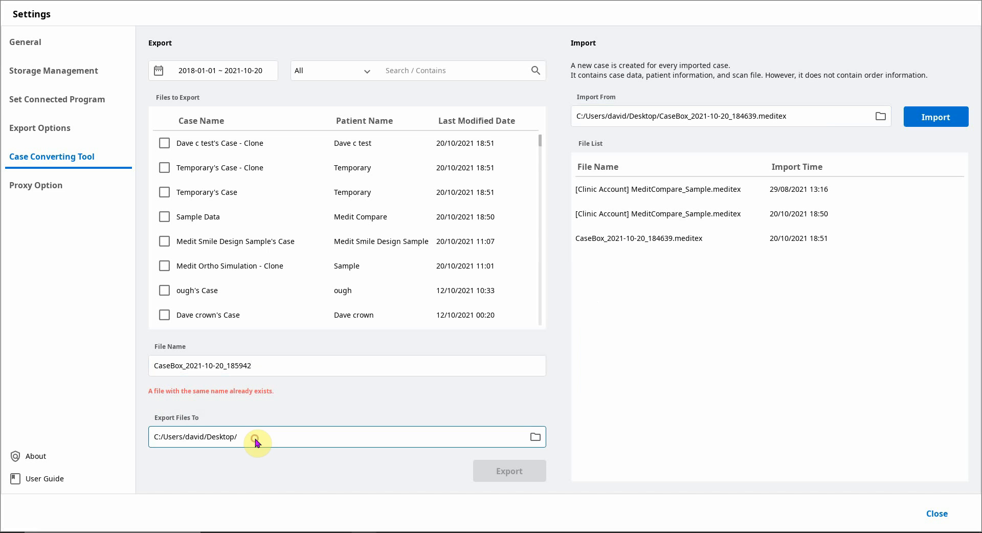
click(272, 368)
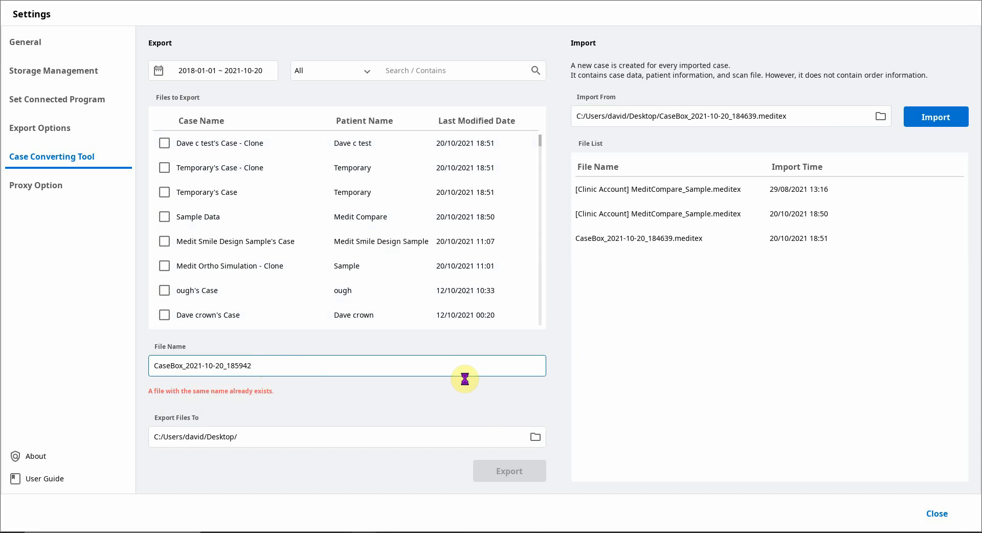
click(946, 516)
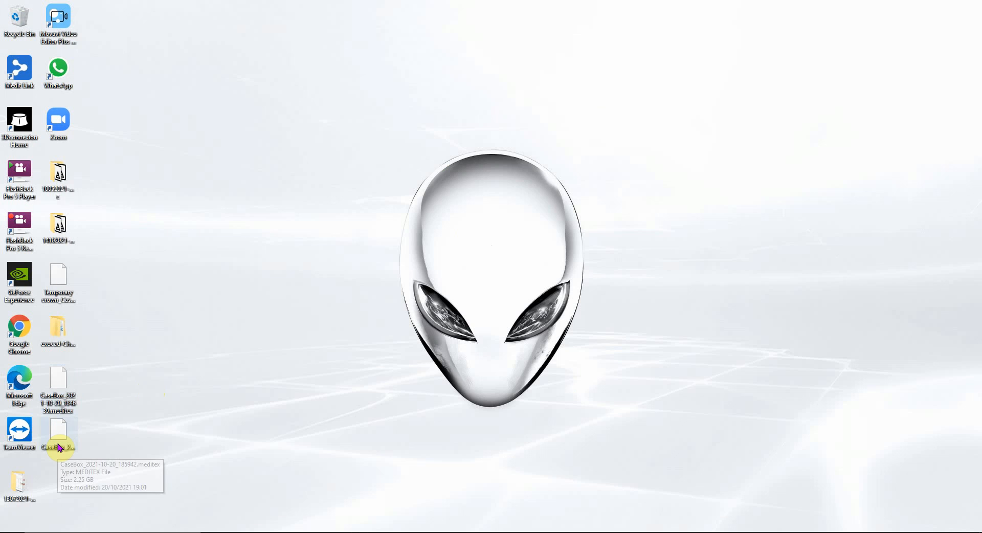
- Move the exported CaseBox .meditex file to the middle of the desktop
click(58, 446)
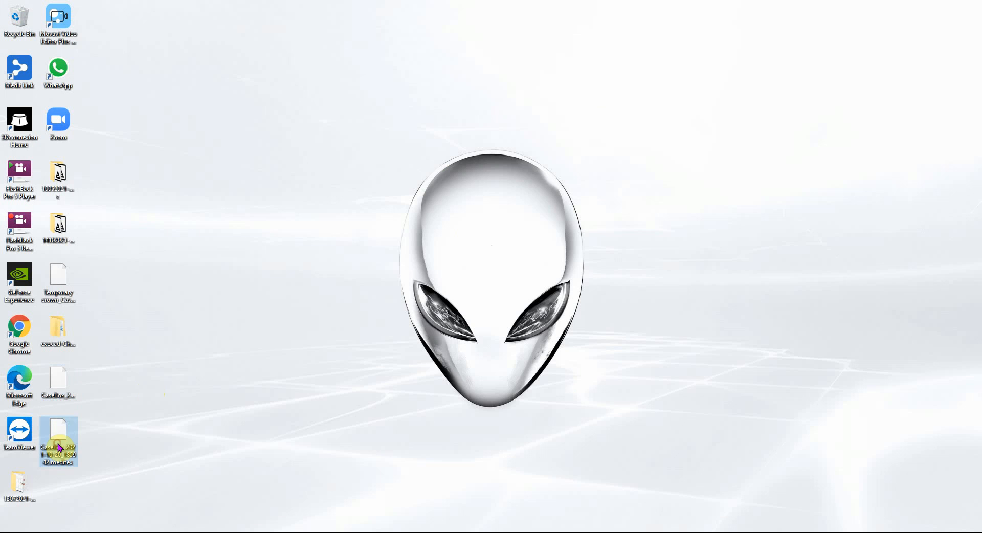
drag(59, 446, 526, 180)
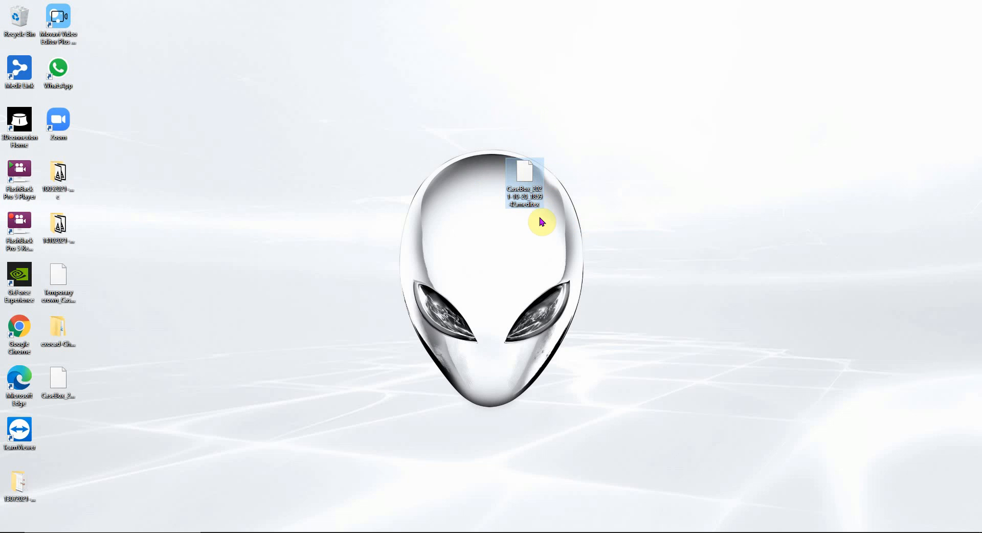
drag(524, 176, 489, 140)
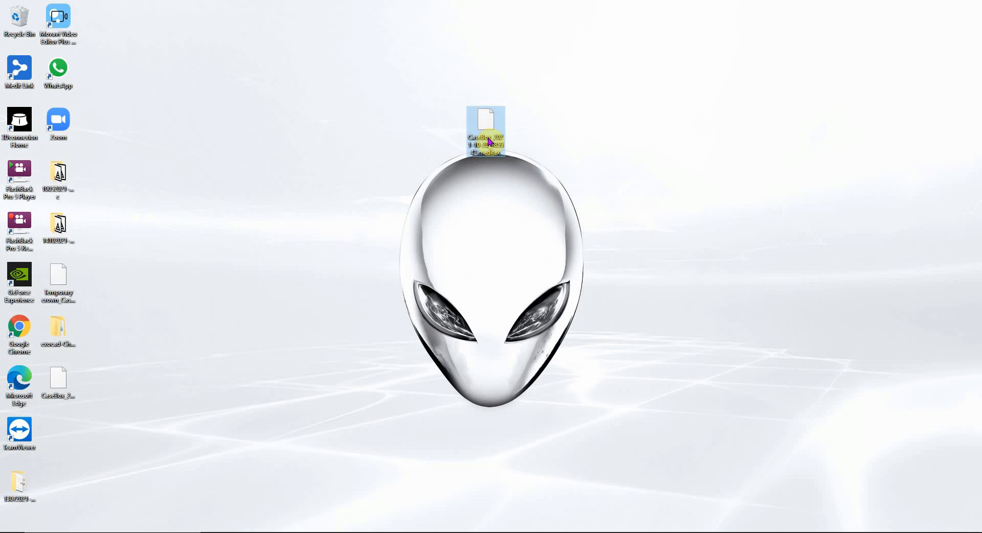
- Open the exported file's Properties to check its size, then close them
right_click(489, 140)
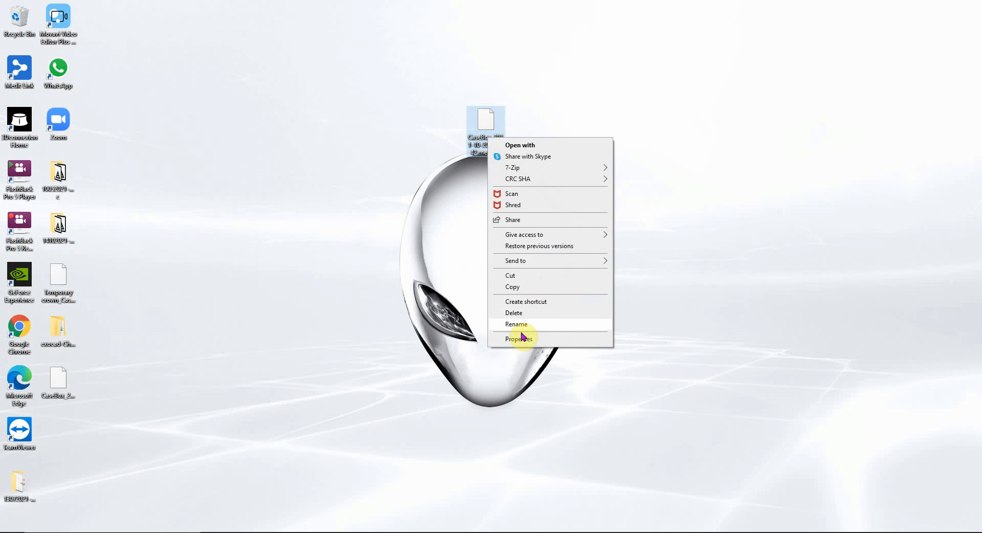
click(519, 340)
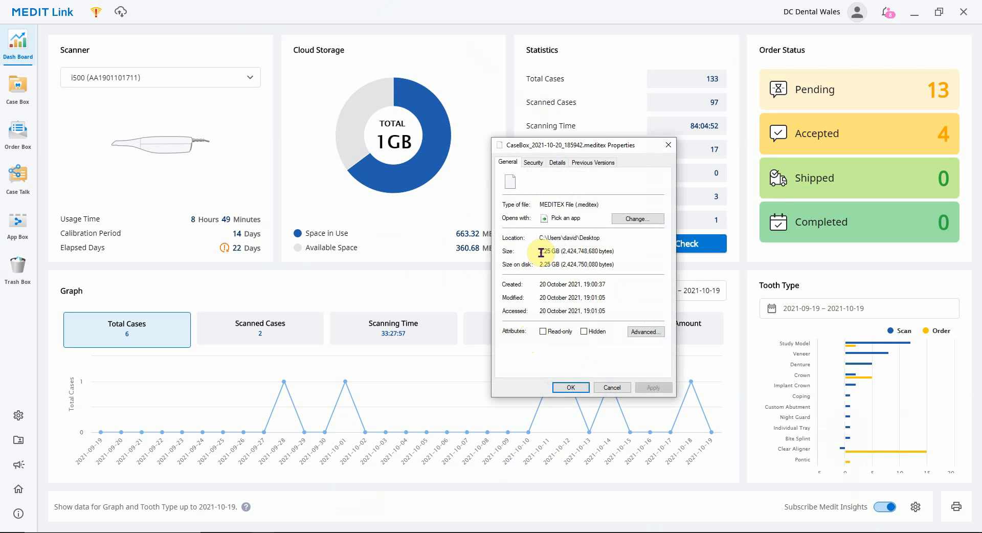
click(571, 388)
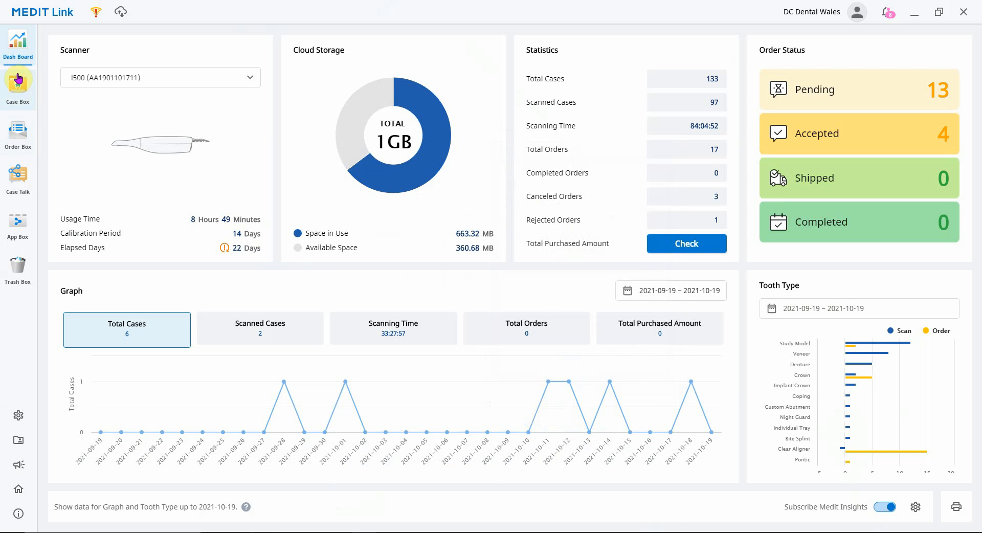
- Open the Case Box and clear the temp search filter to list all cases
click(16, 99)
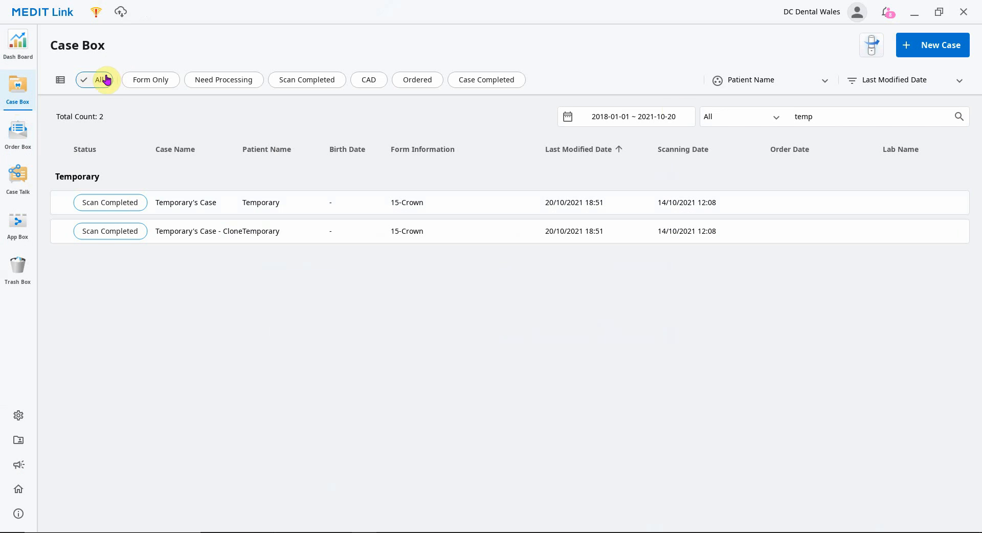
click(844, 117)
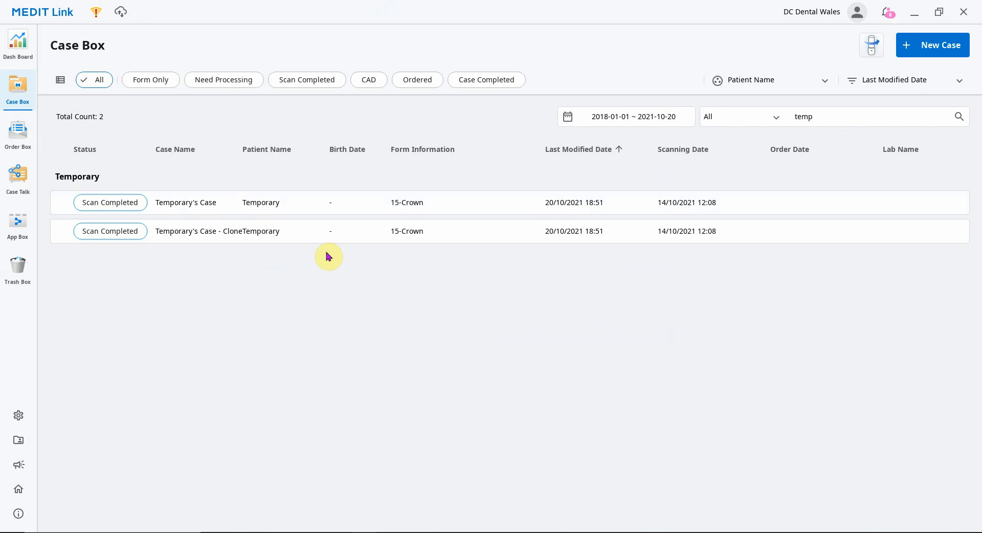
key(BackSpace)
key(BackSpace)
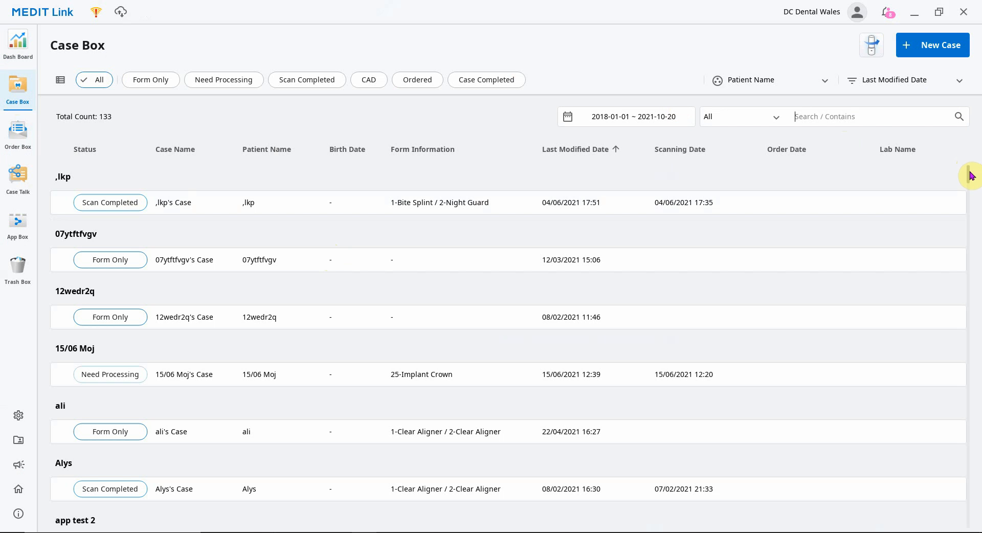
- Select the exported clone case and both Temporary cases in the Case Box and delete them
drag(969, 177, 978, 228)
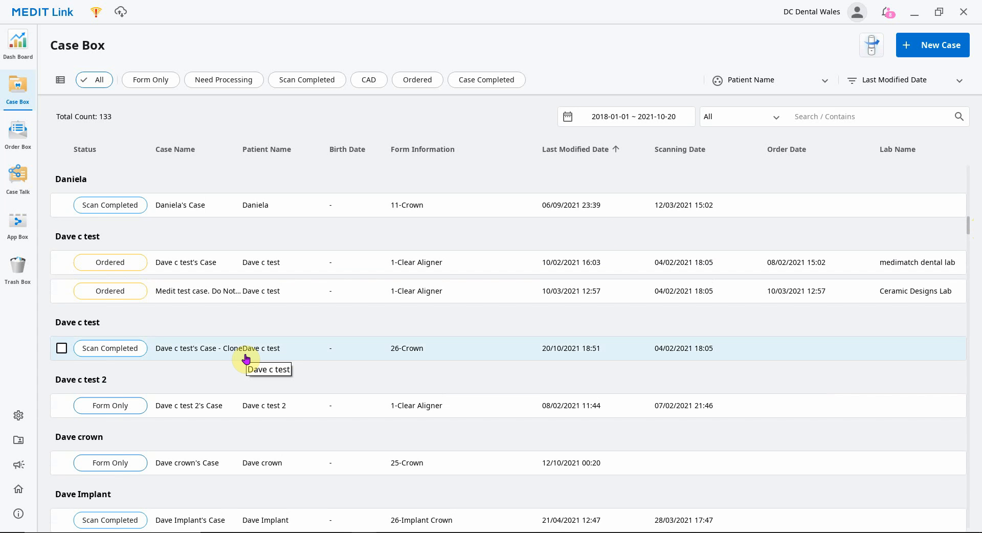
click(62, 350)
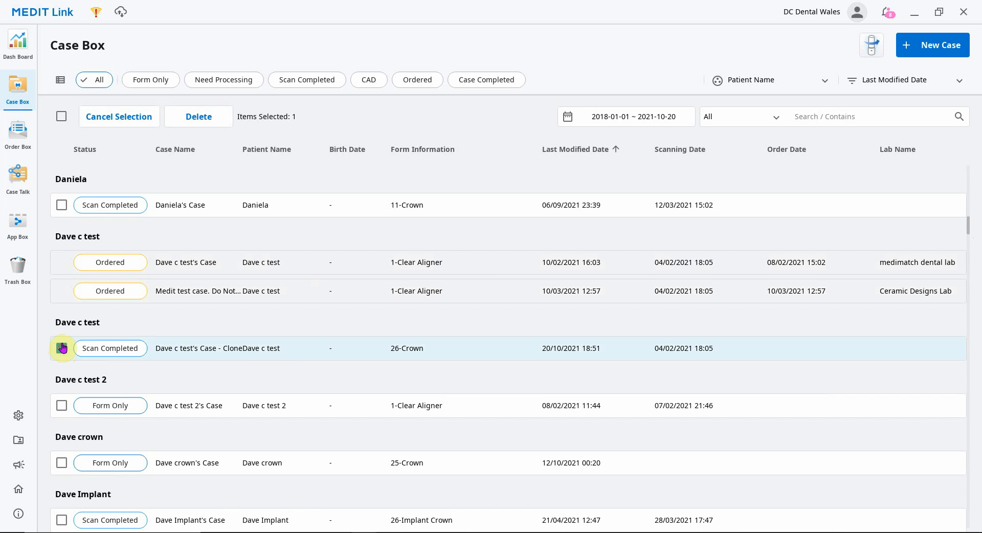
drag(969, 220, 978, 410)
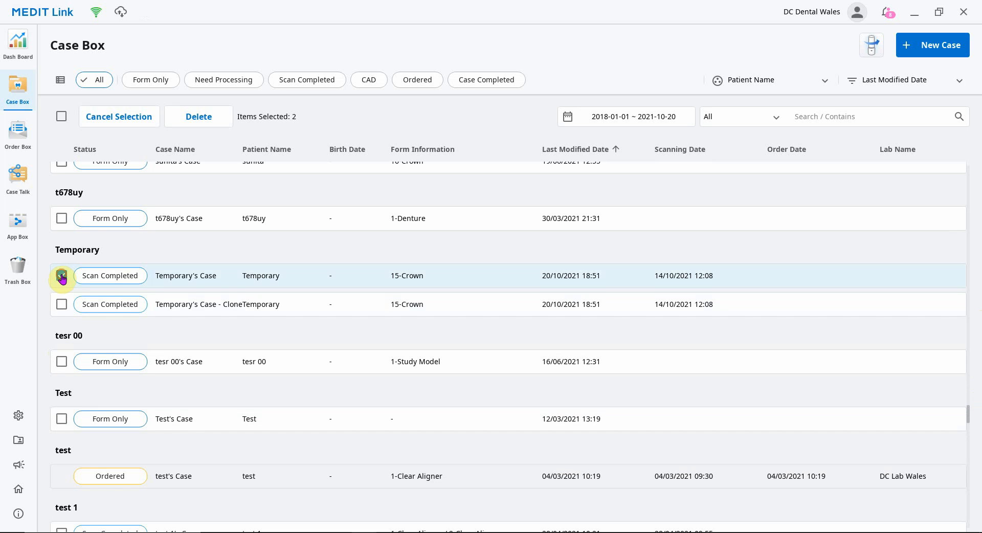
click(61, 304)
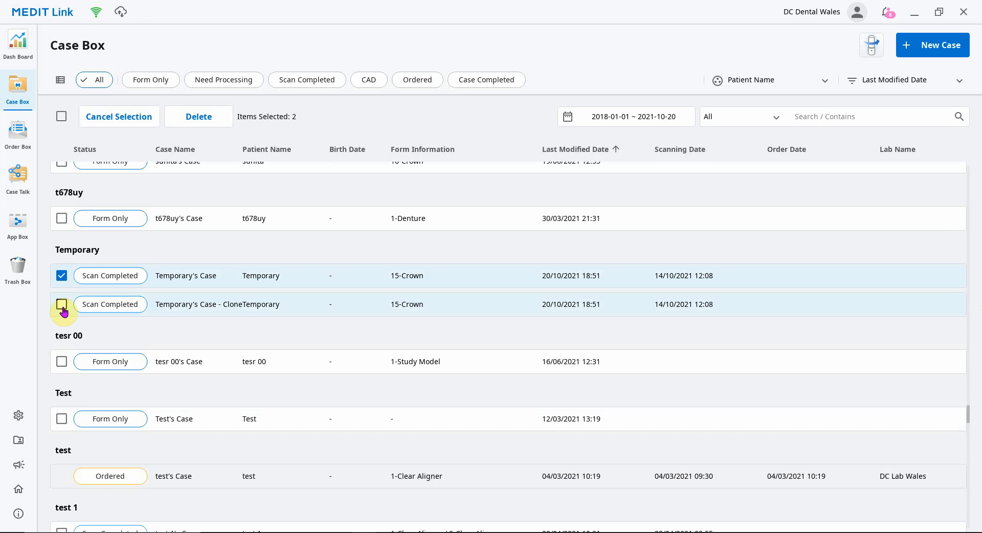
click(208, 117)
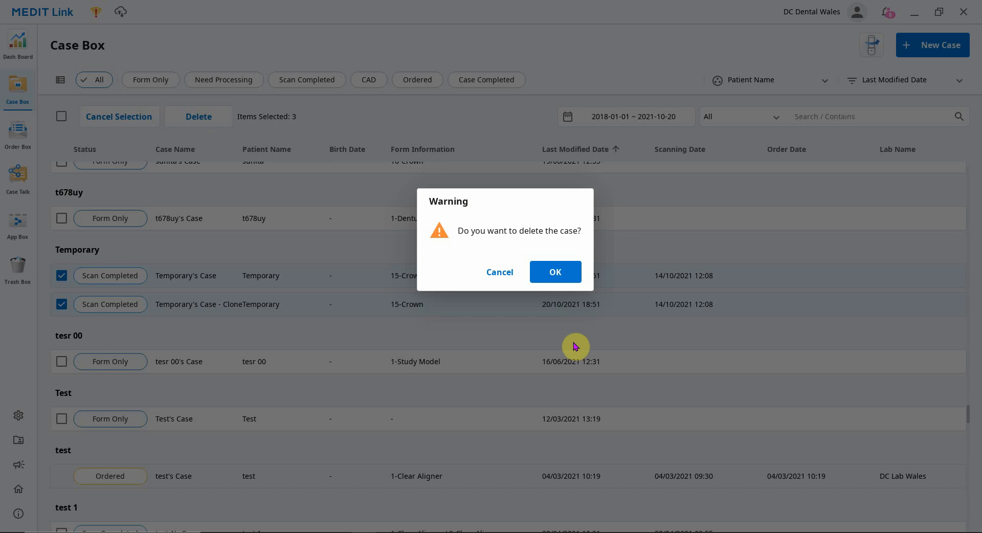
click(556, 273)
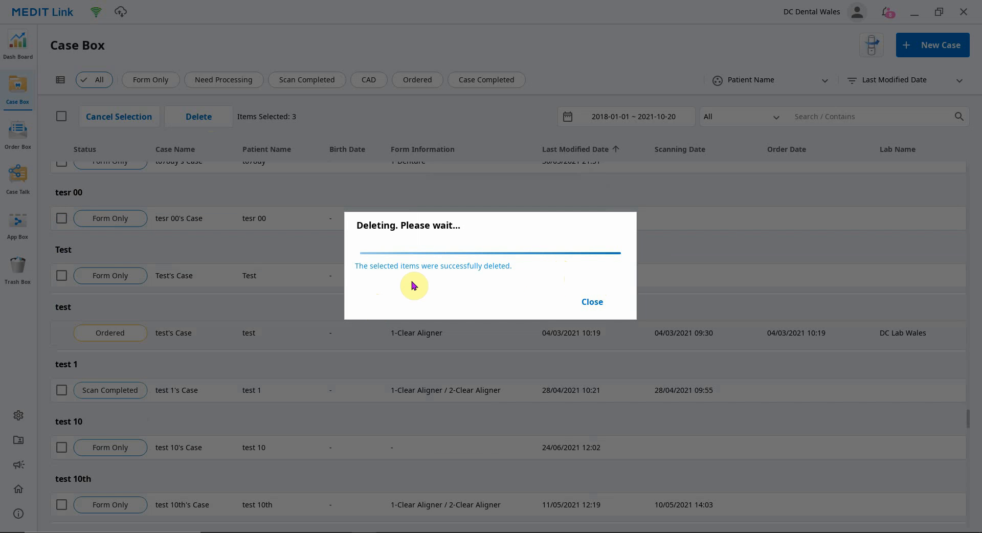
click(598, 300)
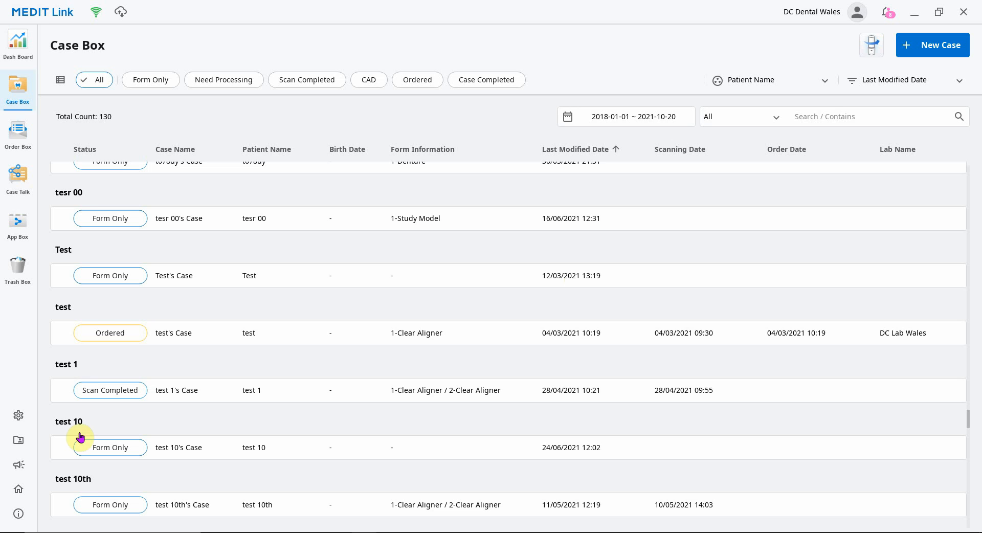
- Open Settings and view the Storage Management page with local and cloud storage usage
click(17, 417)
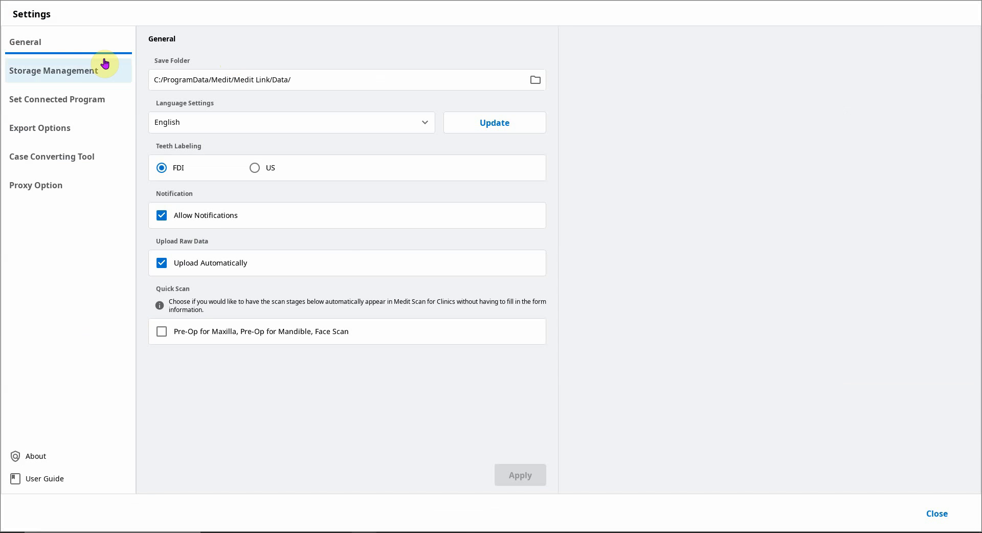
click(75, 67)
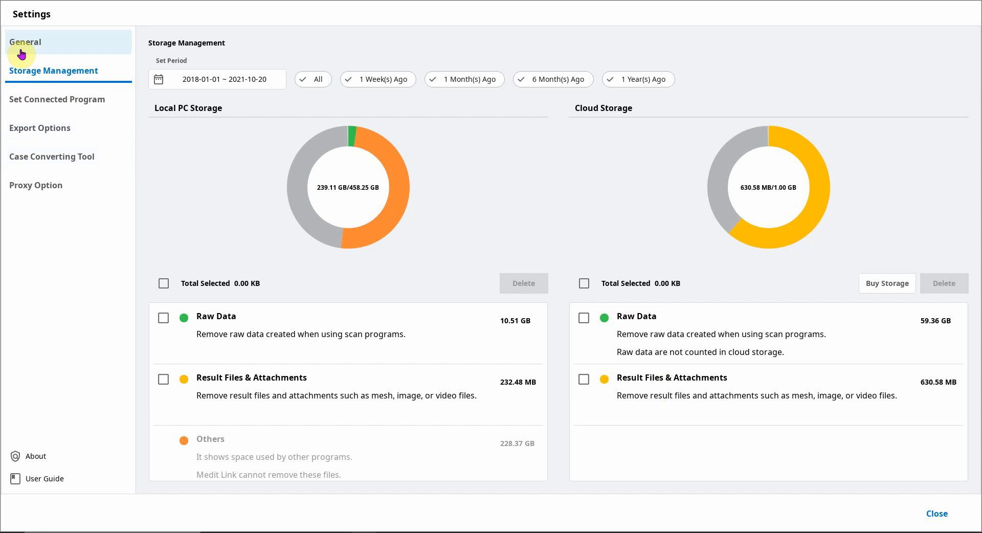
- Import the CaseBox_2021-10-20_185942.meditex file from the desktop using the Case Converting Tool, then close the import dialog
click(29, 159)
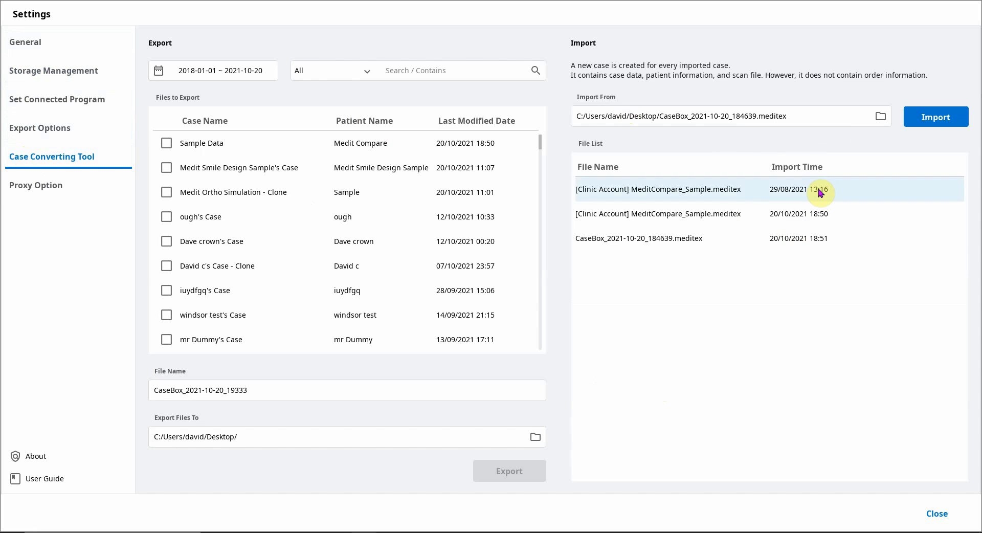
click(881, 118)
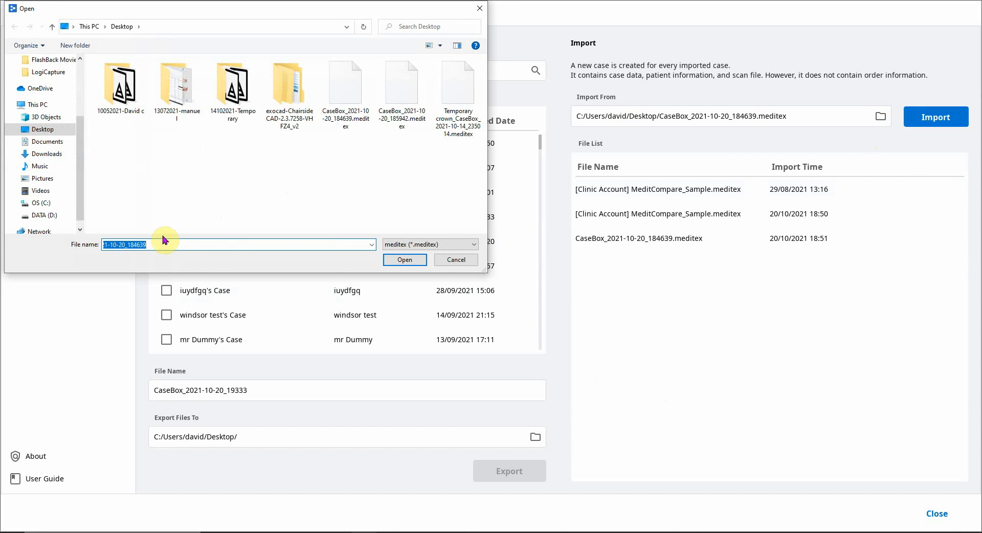
click(410, 83)
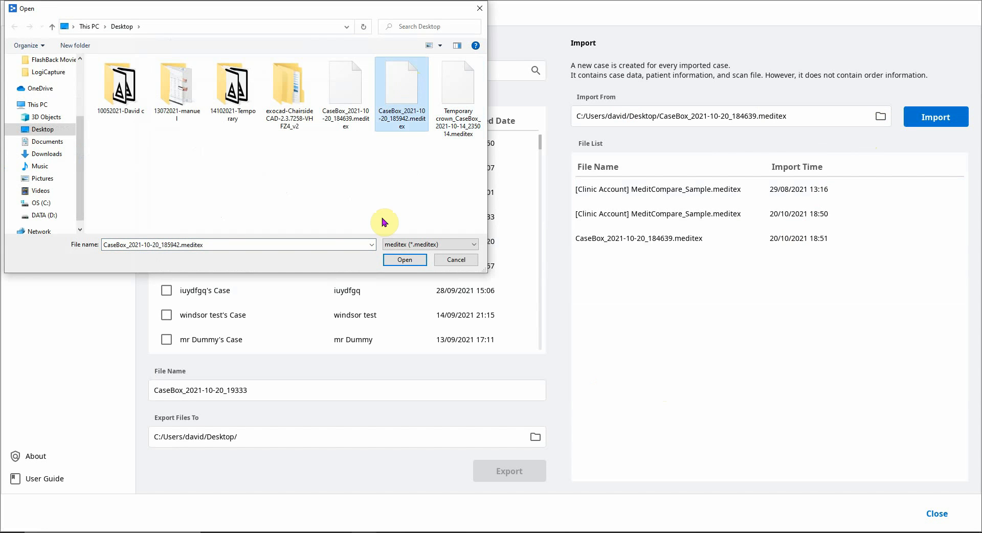
click(404, 261)
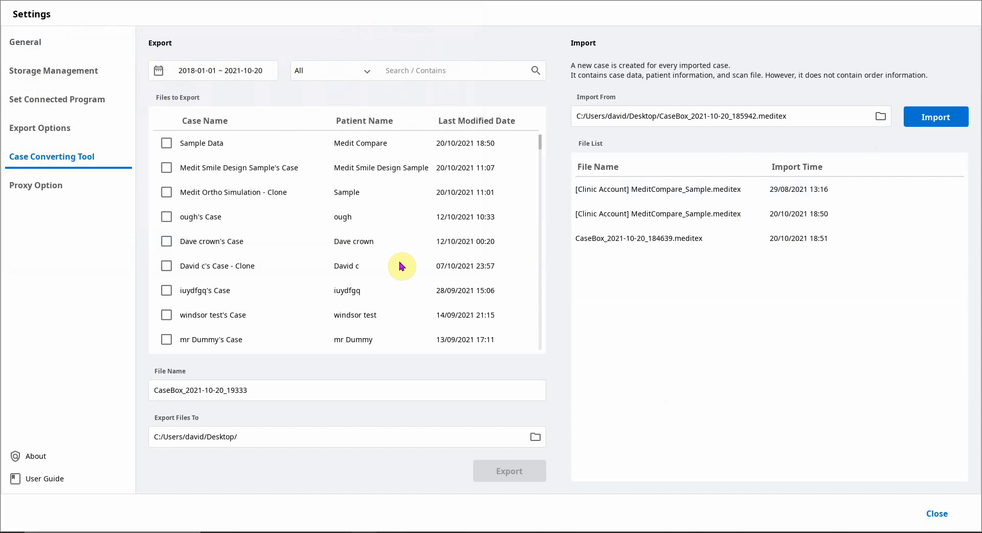
click(947, 125)
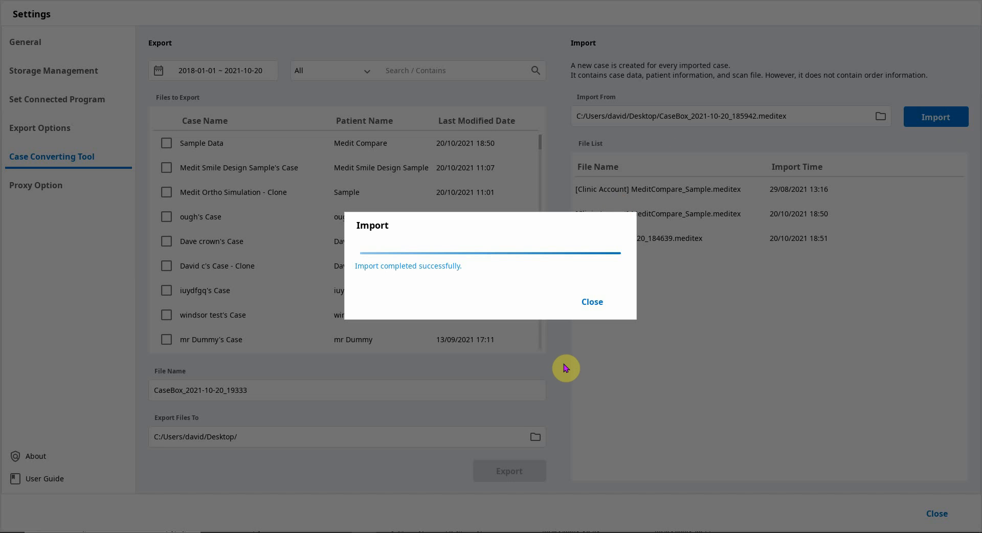
click(607, 302)
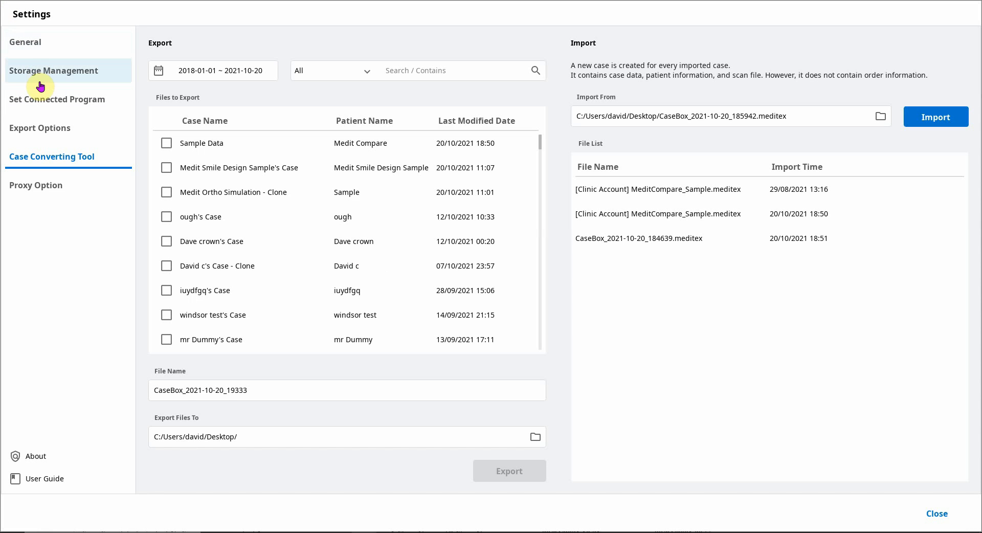
- Close Settings and search the Case Box for "tem" to find the re-imported Temporary cases
click(936, 513)
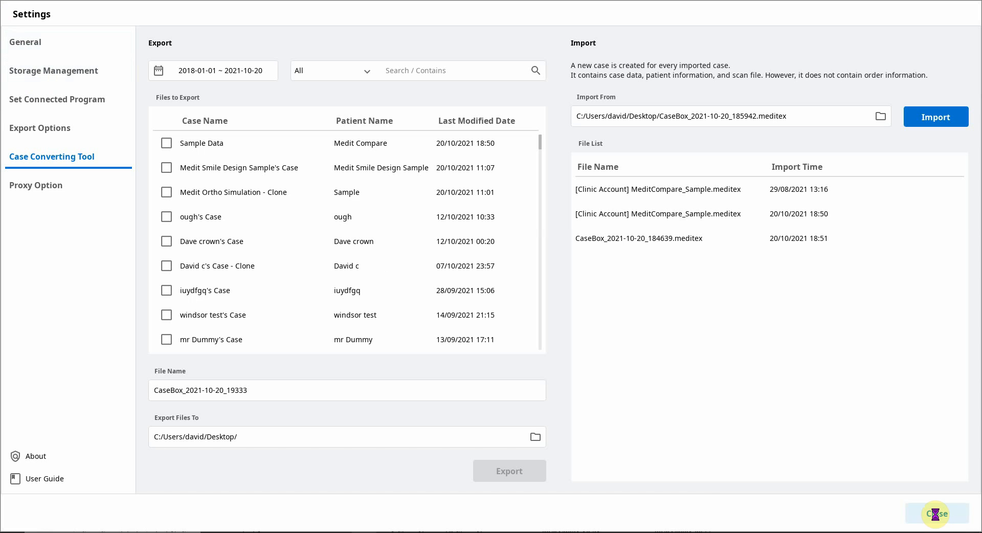
click(933, 515)
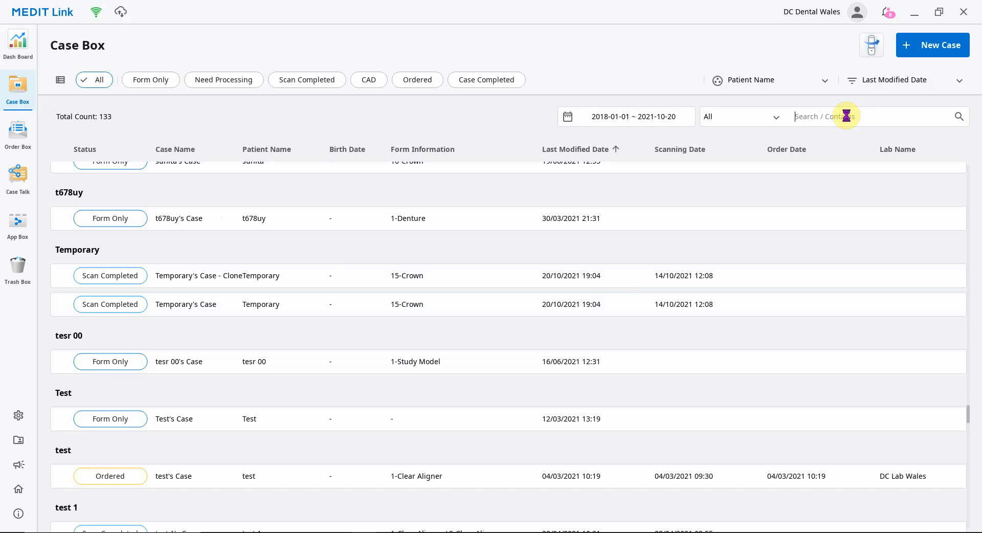
text(tem)
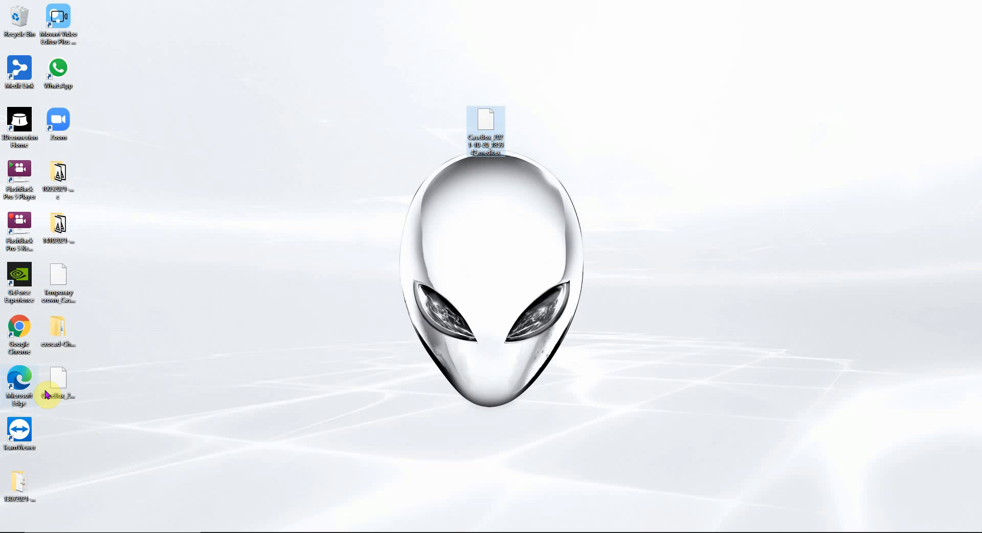
- Move the CaseBox .meditex file on the desktop to a spot left of the centre
drag(500, 123, 384, 237)
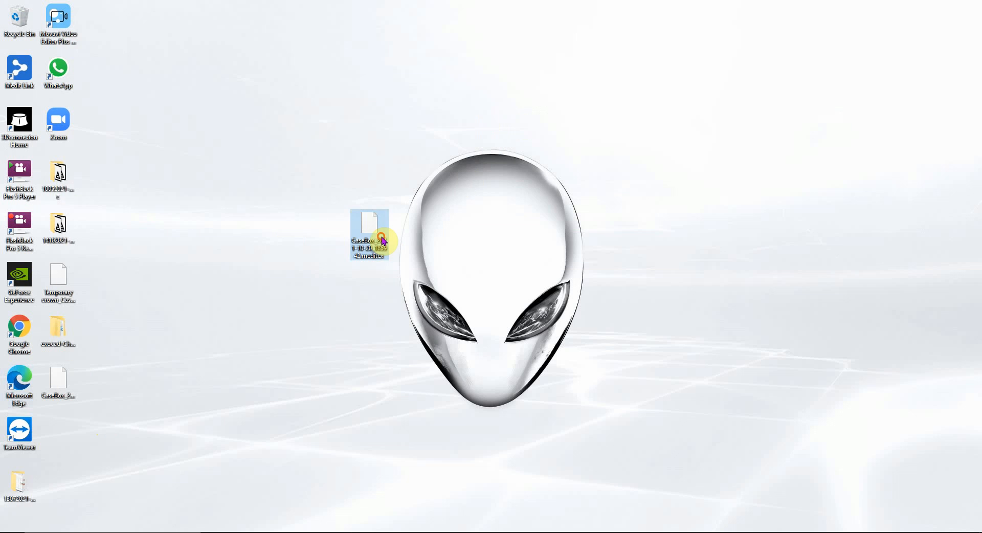
click(435, 258)
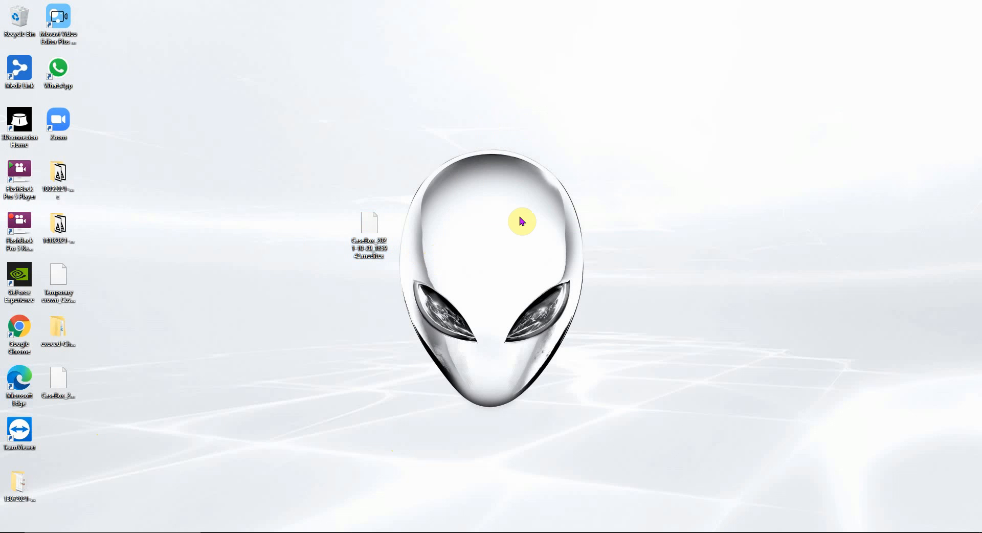